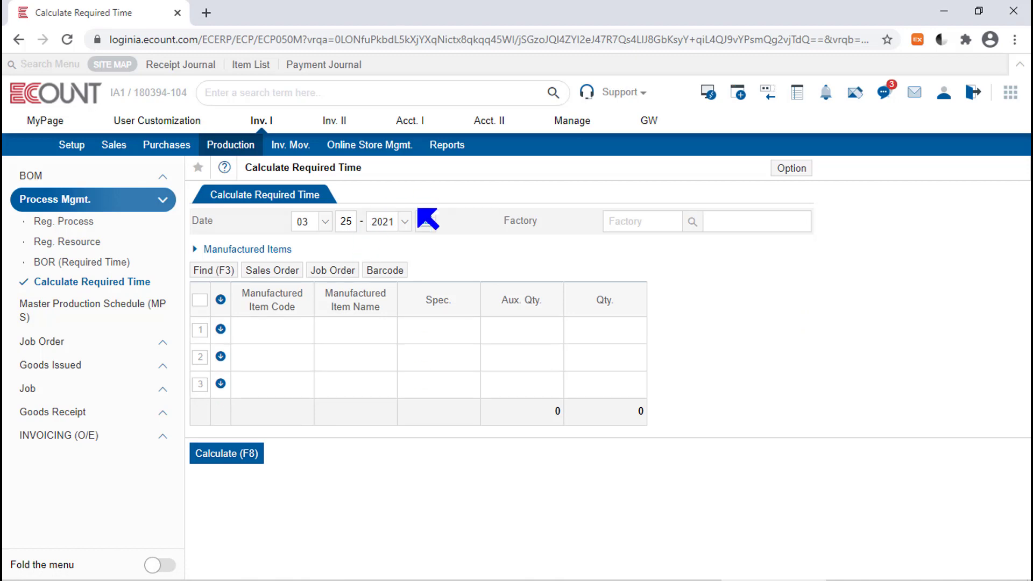
Set the factory to Assembly Process Factory (00025) for the required time calculation
click(427, 225)
click(431, 226)
click(667, 221)
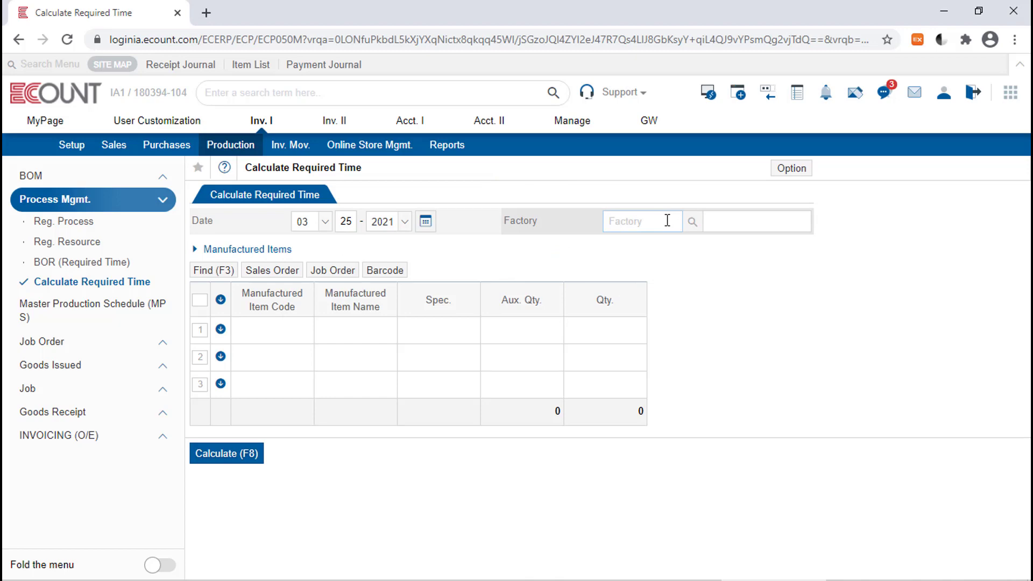
click(694, 221)
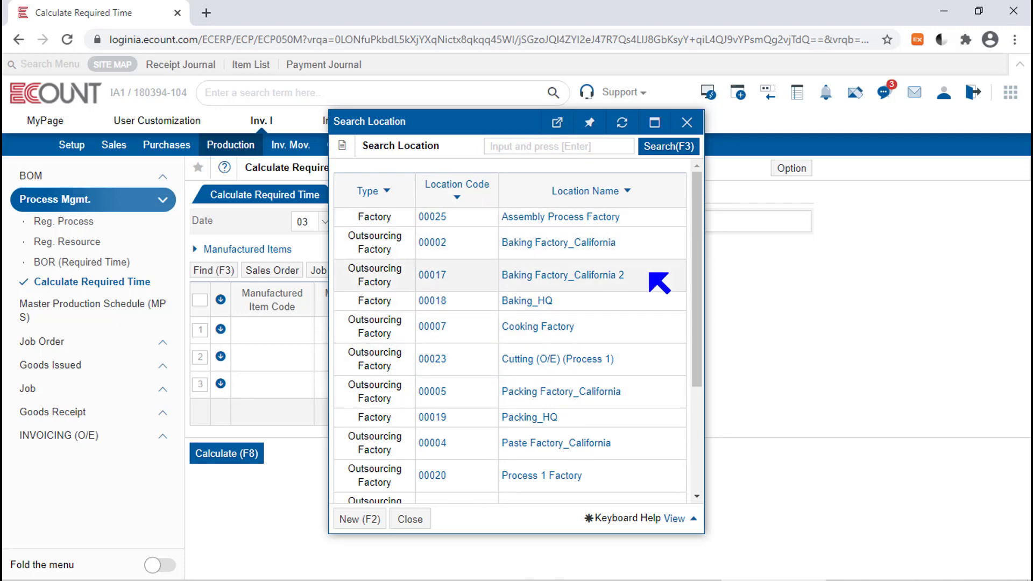
click(588, 217)
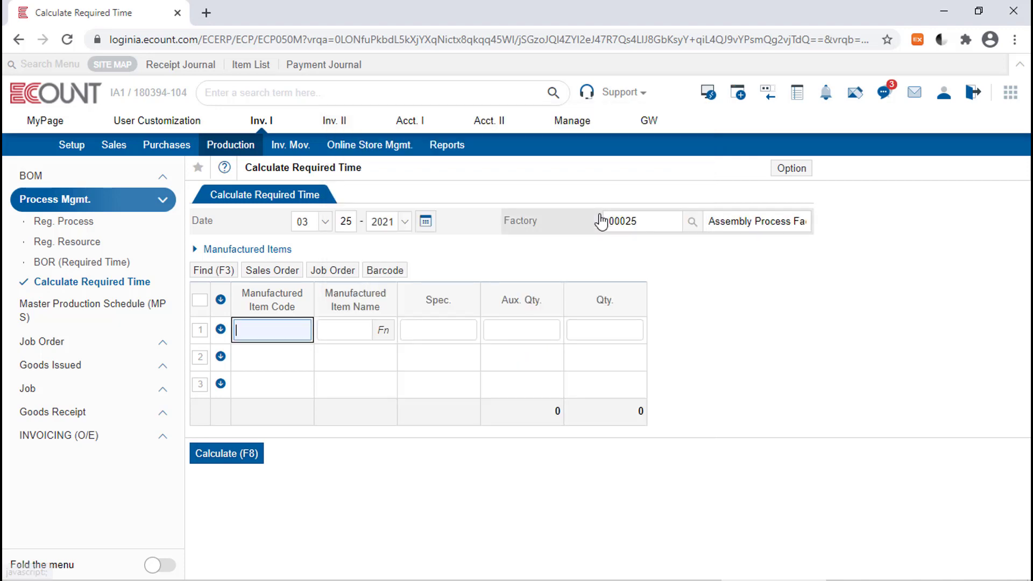
Expand the Manufactured Items section and fill its first row with item 10042, Assembled Product
click(259, 249)
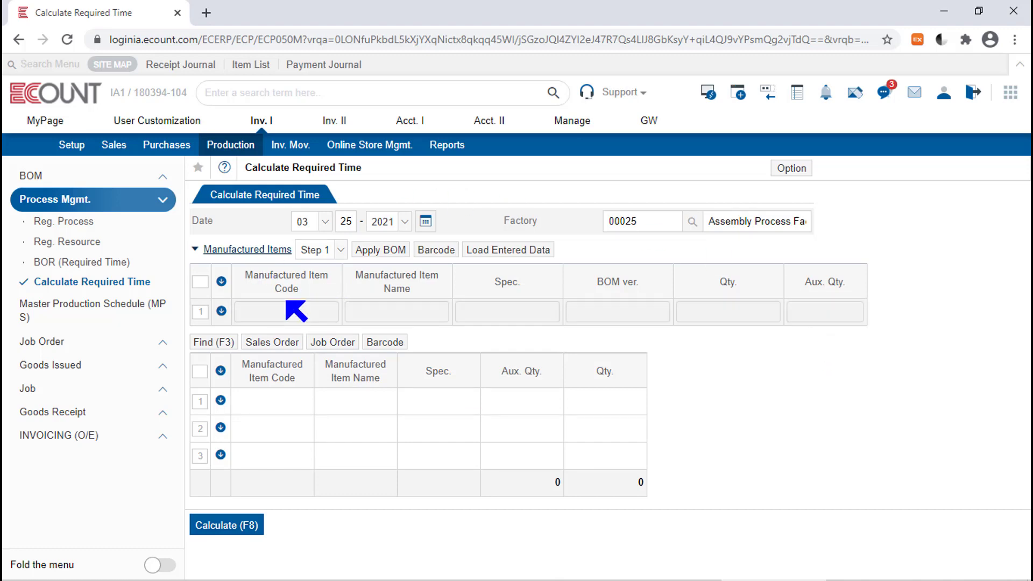
click(295, 314)
key(Return)
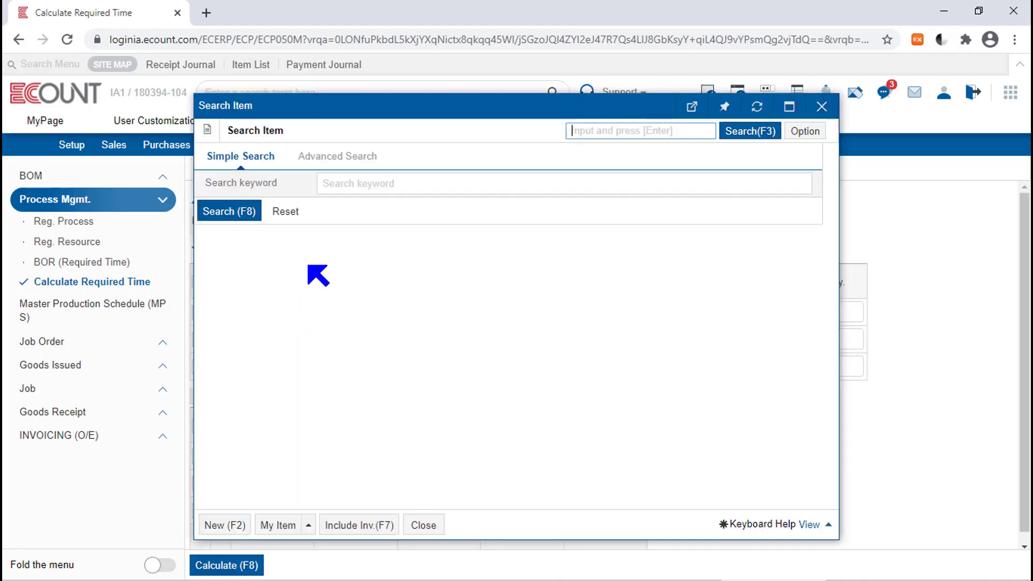
click(240, 214)
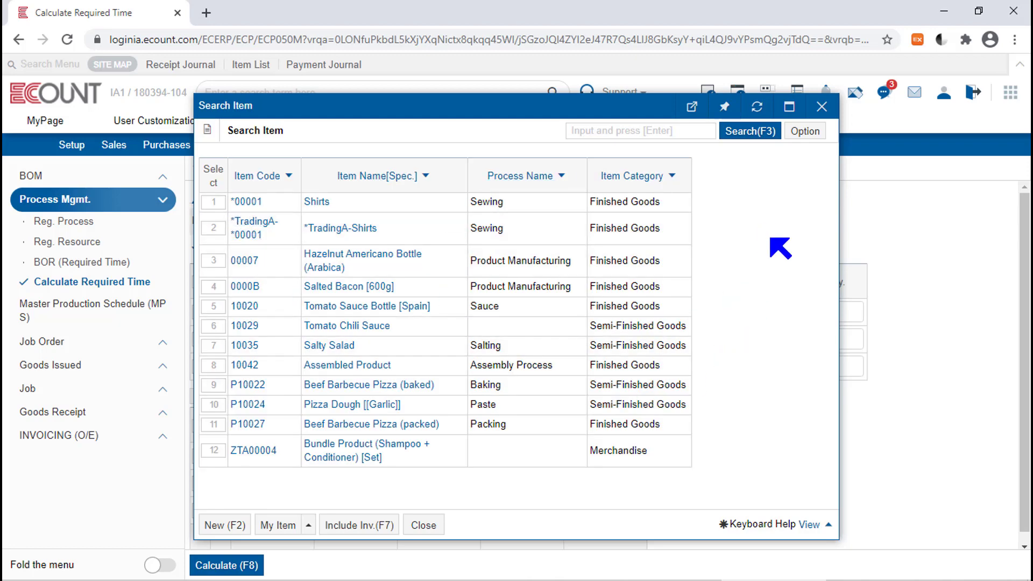
click(378, 366)
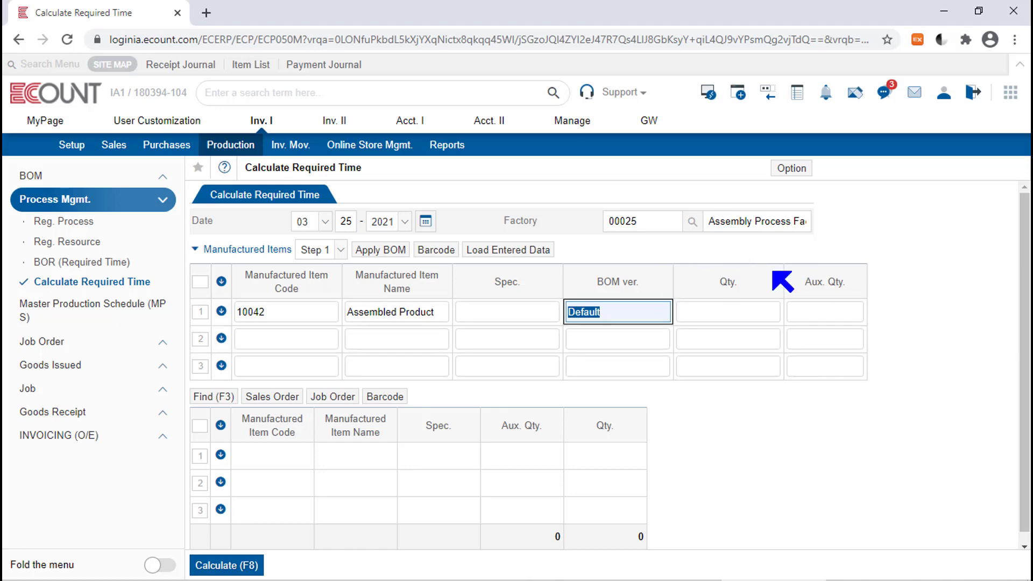
Set the quantity of the Assembled Product row to 100
click(736, 313)
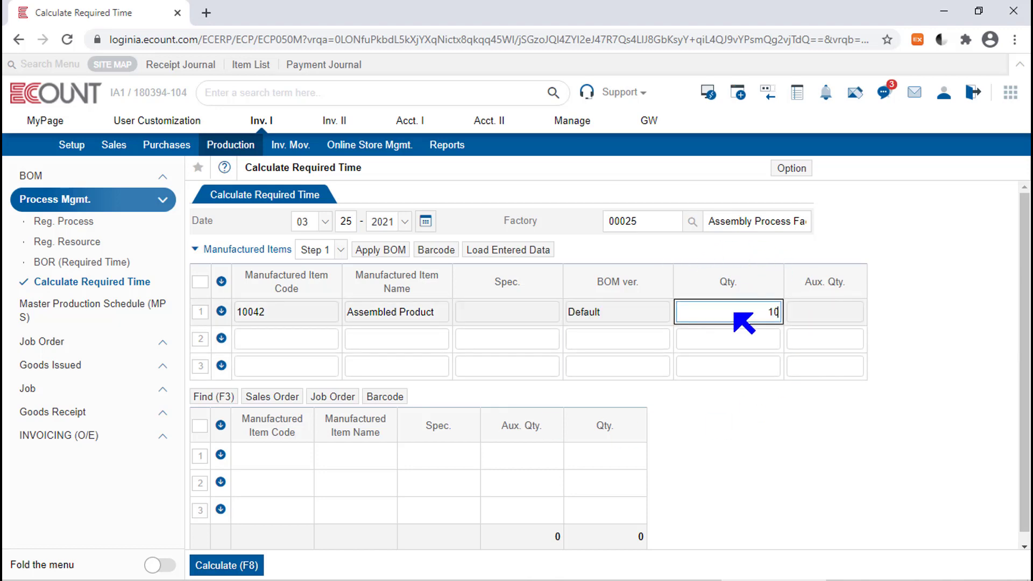
text(100)
key(Tab)
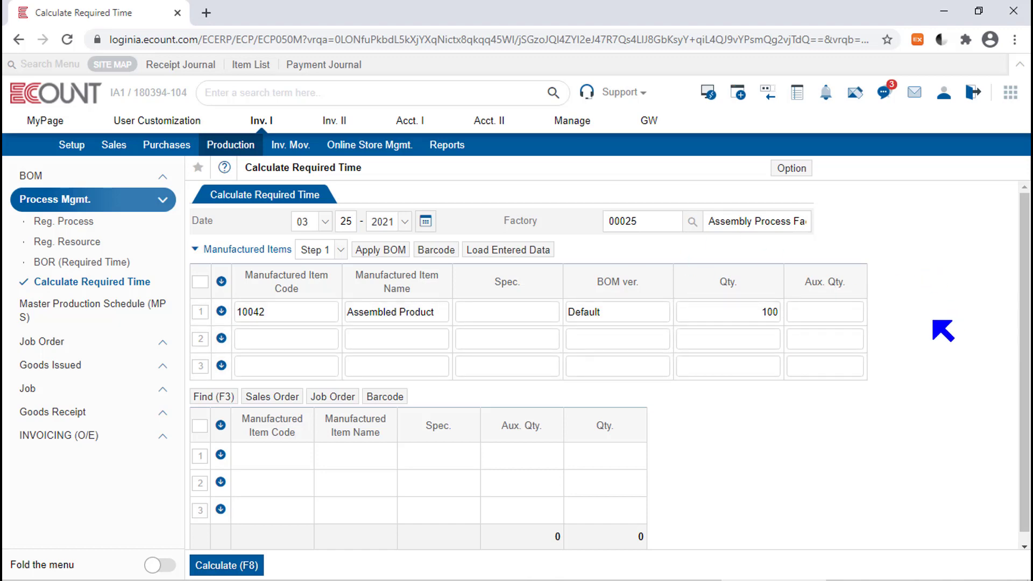
Change the BOM version of the Assembled Product row to version 2
drag(641, 282, 635, 324)
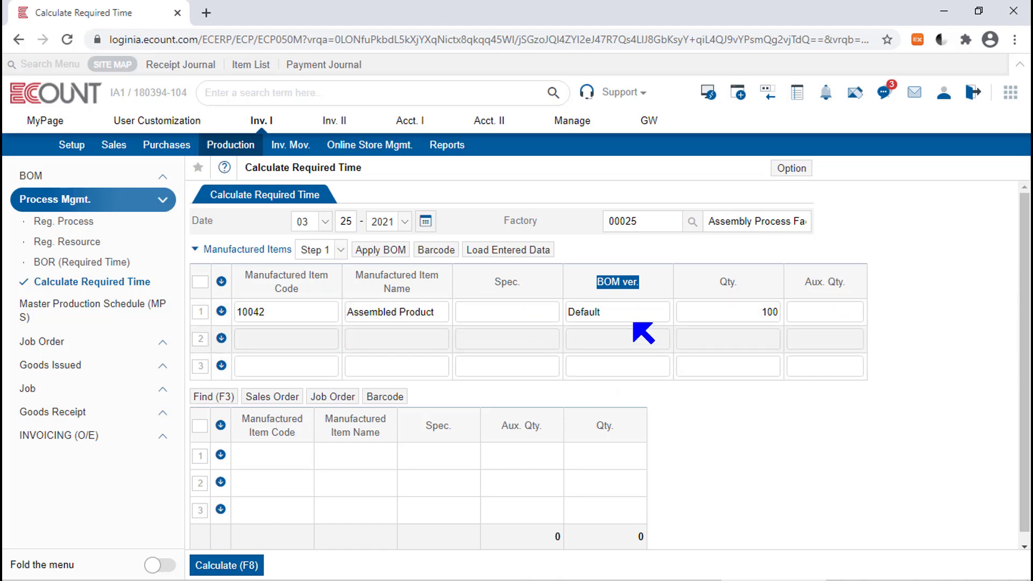
double_click(599, 311)
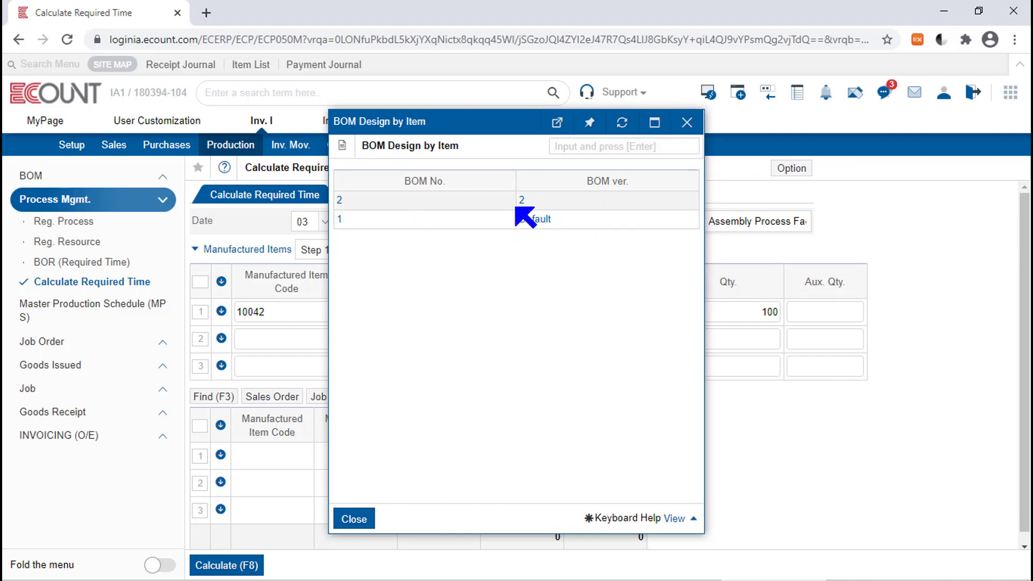
click(520, 204)
click(929, 368)
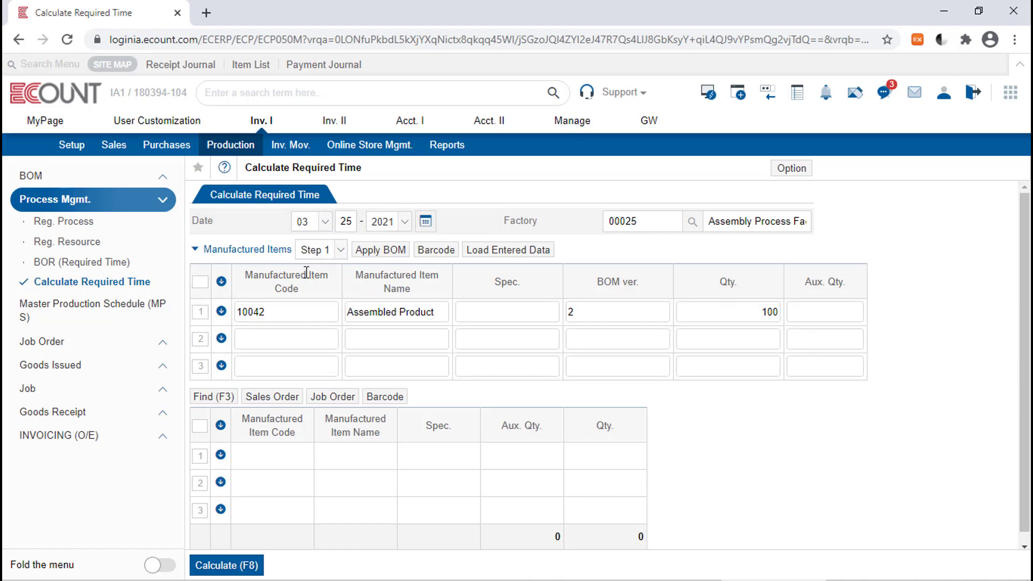
Try the Process and All options as the BOM level for the manufactured items
click(326, 250)
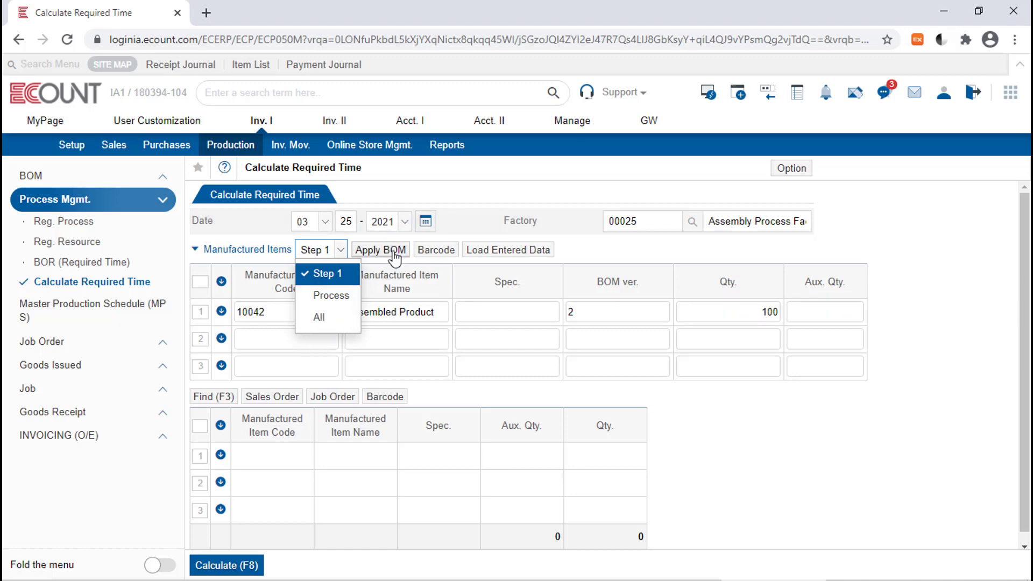
click(383, 275)
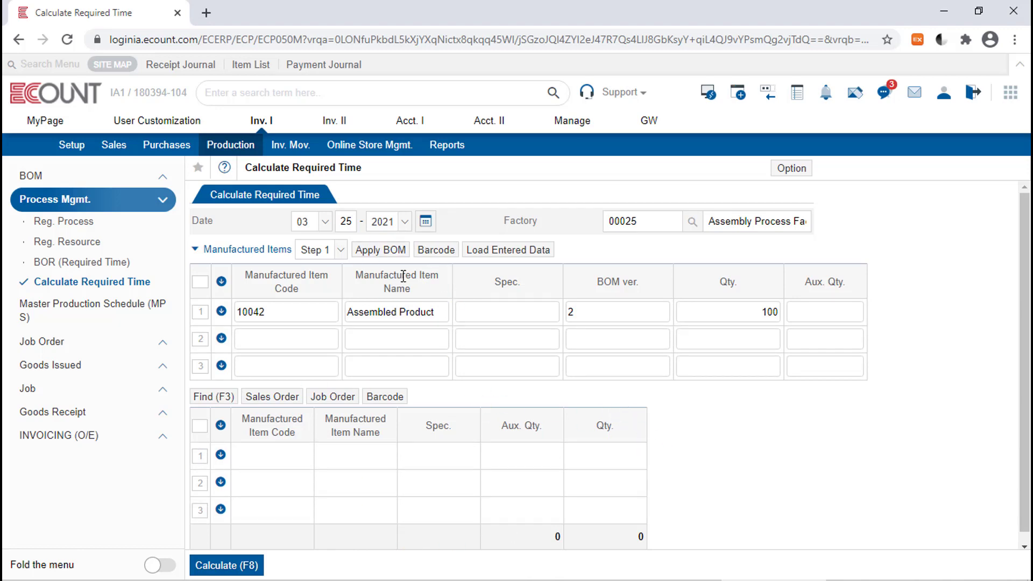
click(321, 250)
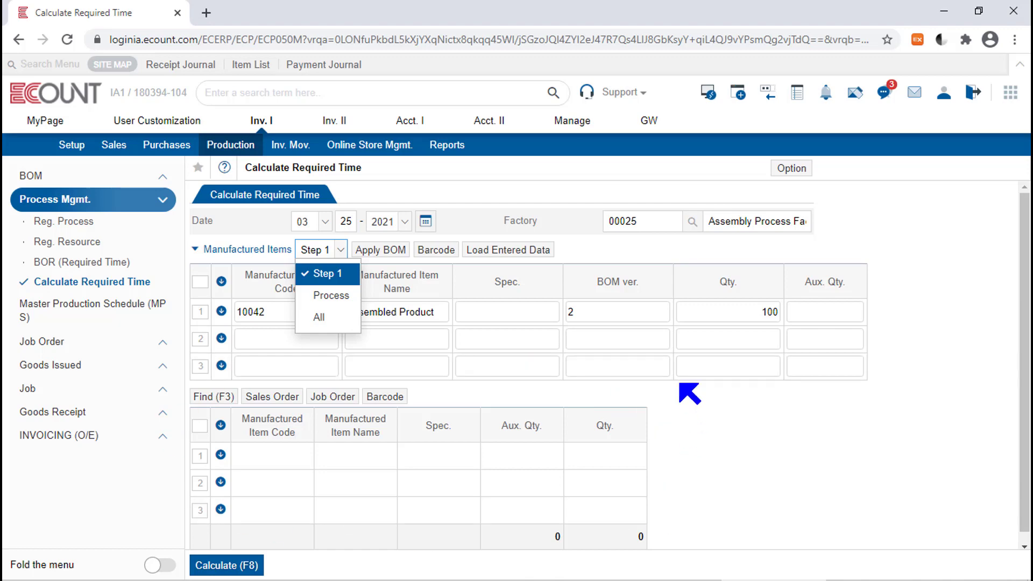
click(331, 295)
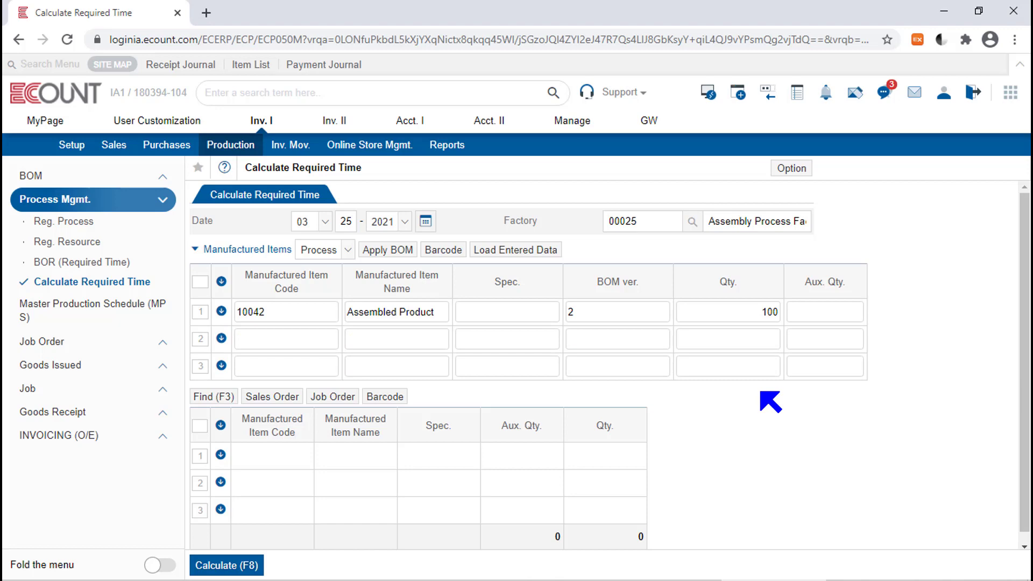
click(329, 253)
click(328, 257)
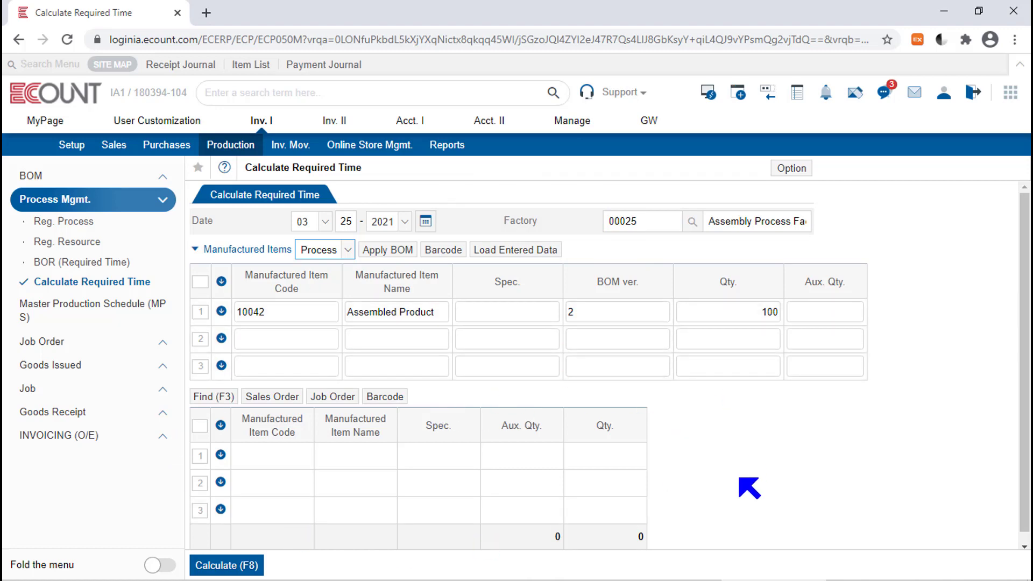
click(339, 250)
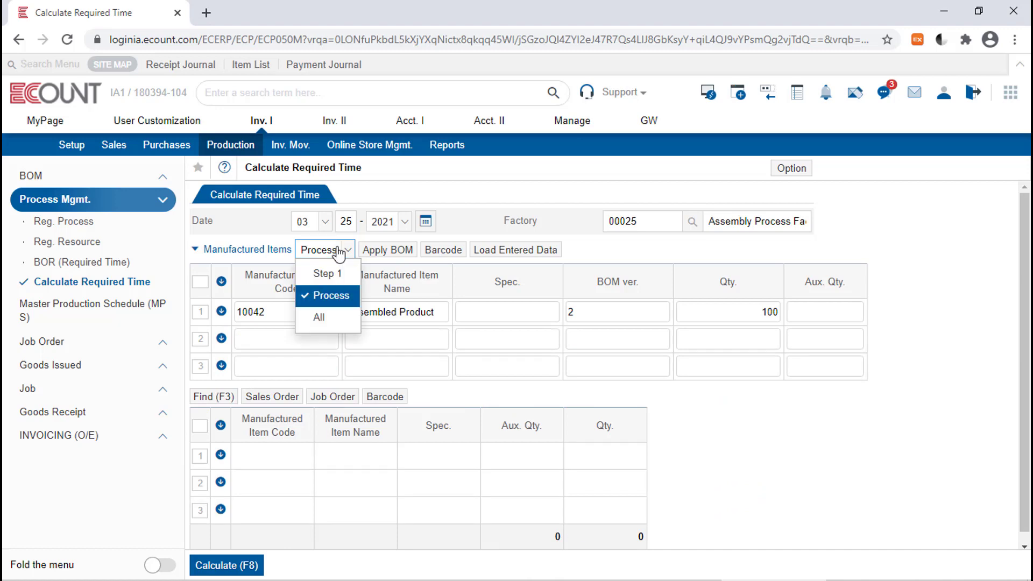
click(320, 318)
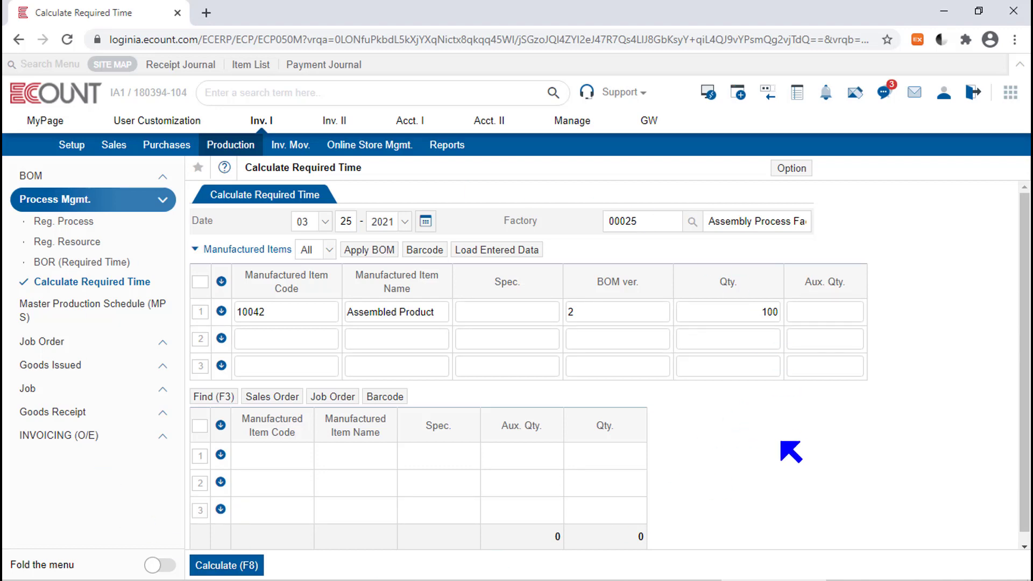
click(319, 250)
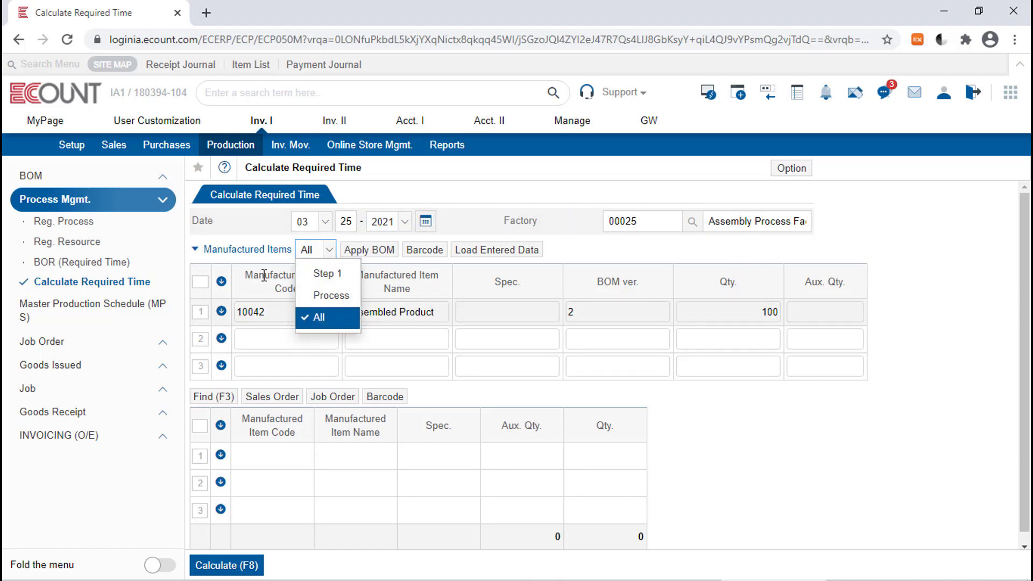
drag(322, 317, 412, 272)
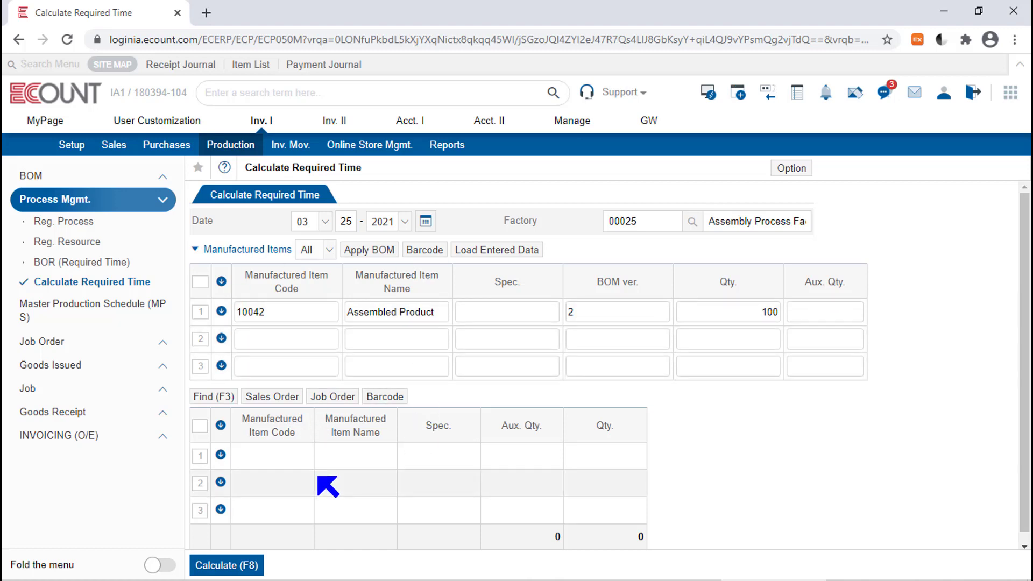
Set the BOM level to Process and apply the BOM to fill the lower item list
click(324, 250)
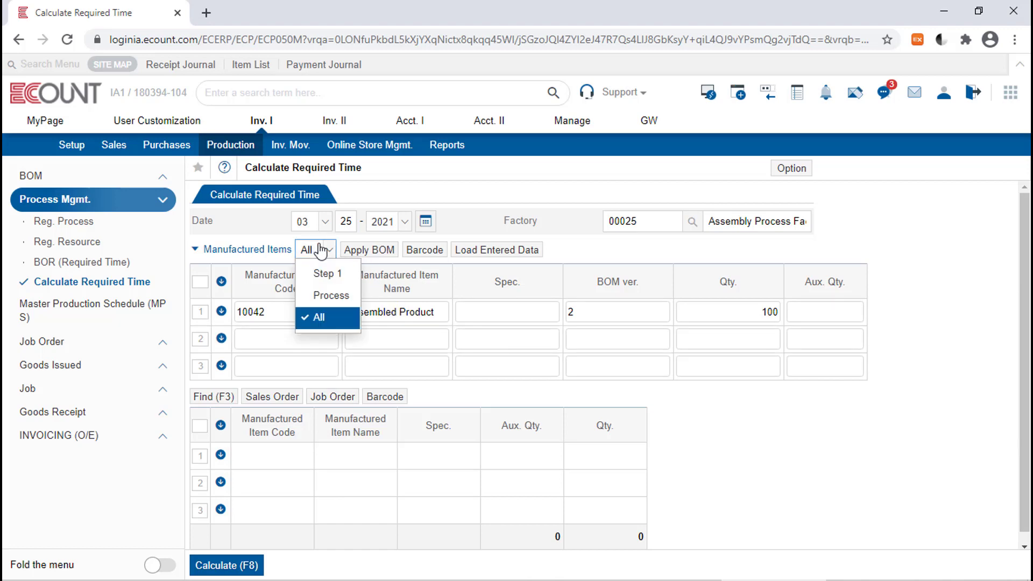
click(333, 296)
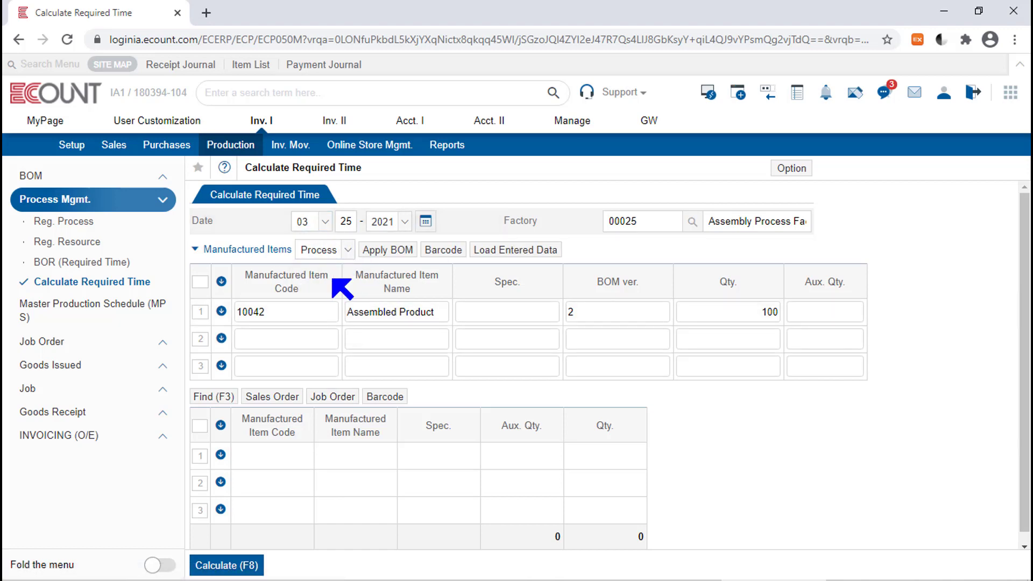
click(394, 254)
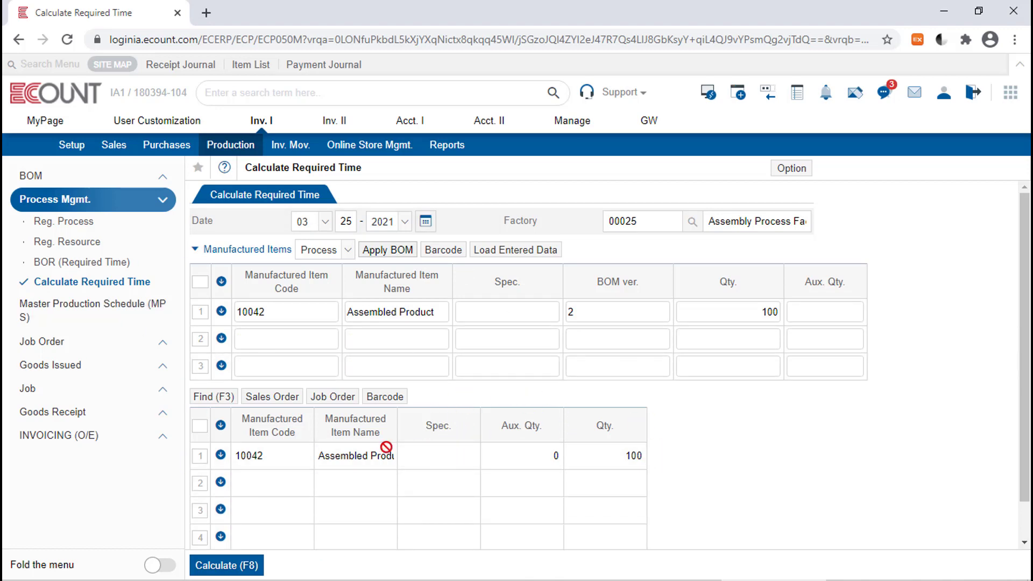
Calculate the required time and review the title and columns of the Required Time report
click(235, 570)
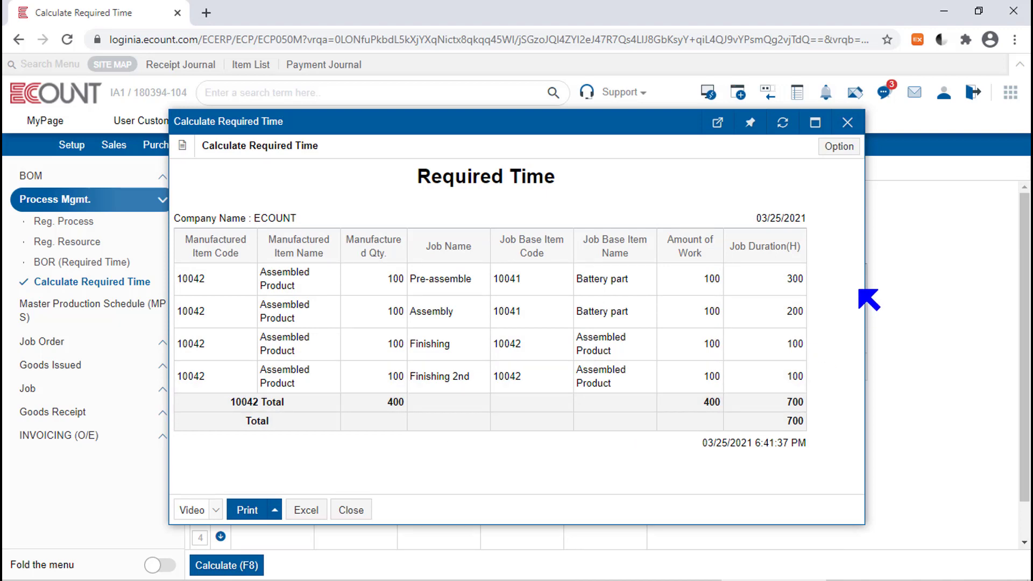
drag(705, 257, 649, 224)
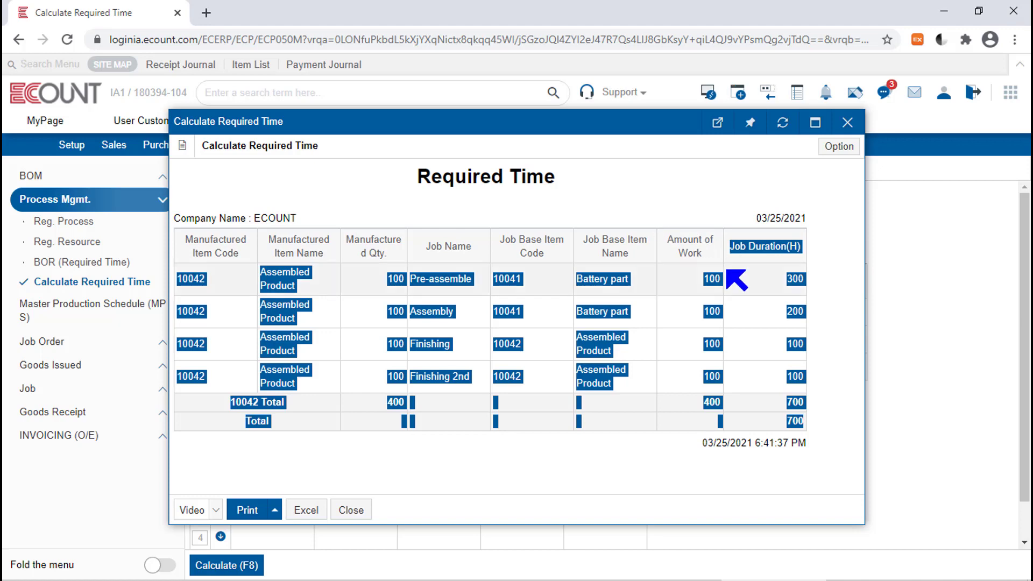
click(701, 264)
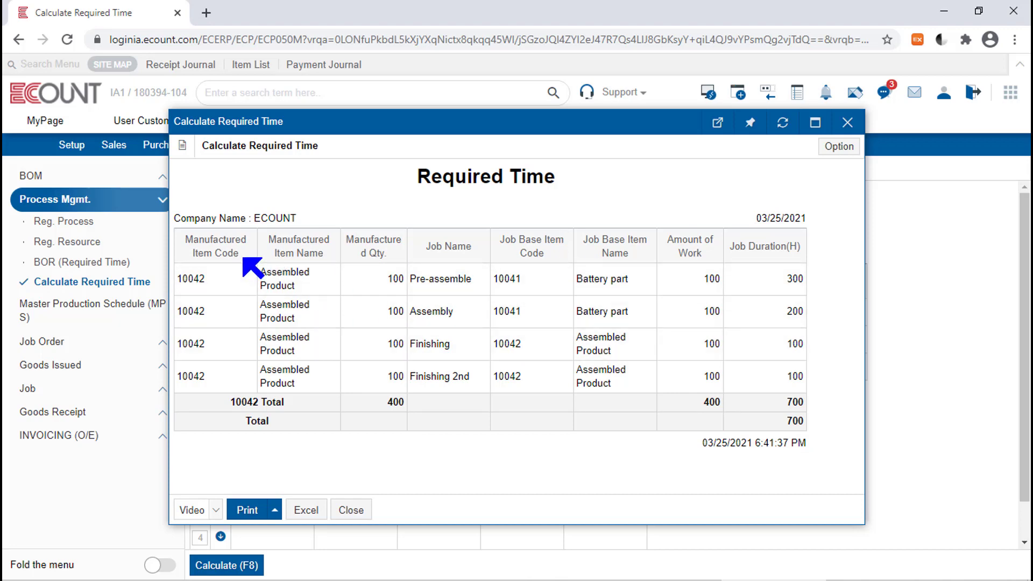
drag(243, 259, 179, 233)
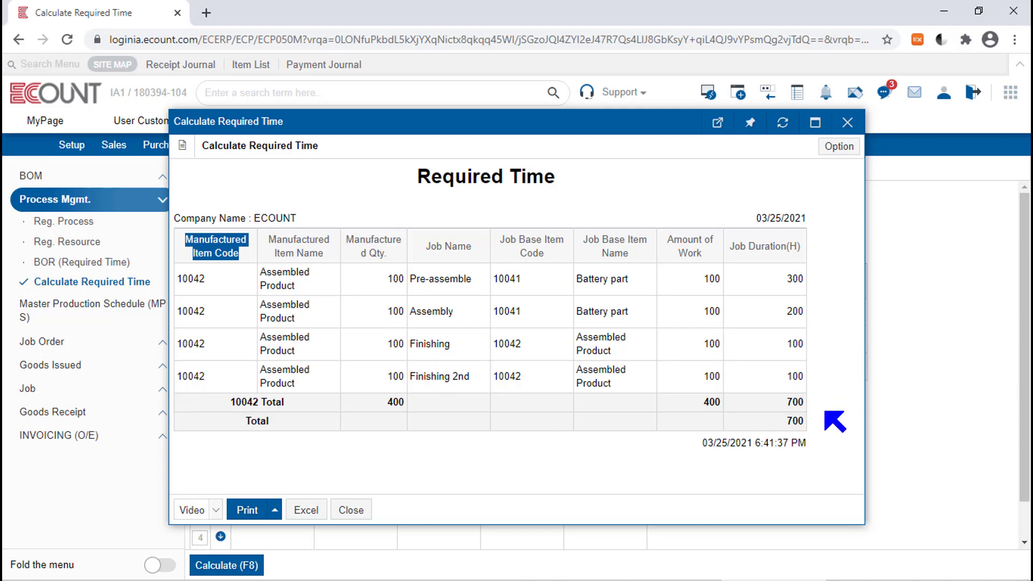
drag(598, 175, 415, 178)
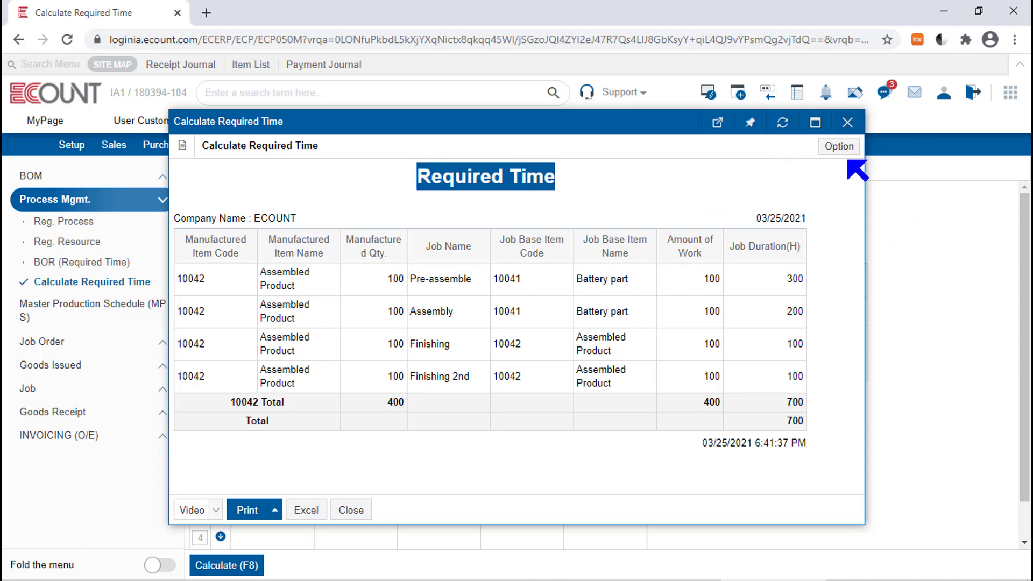
Open the template setup of the report's Video template and bring its last columns into view
click(840, 146)
mouse_move(818, 184)
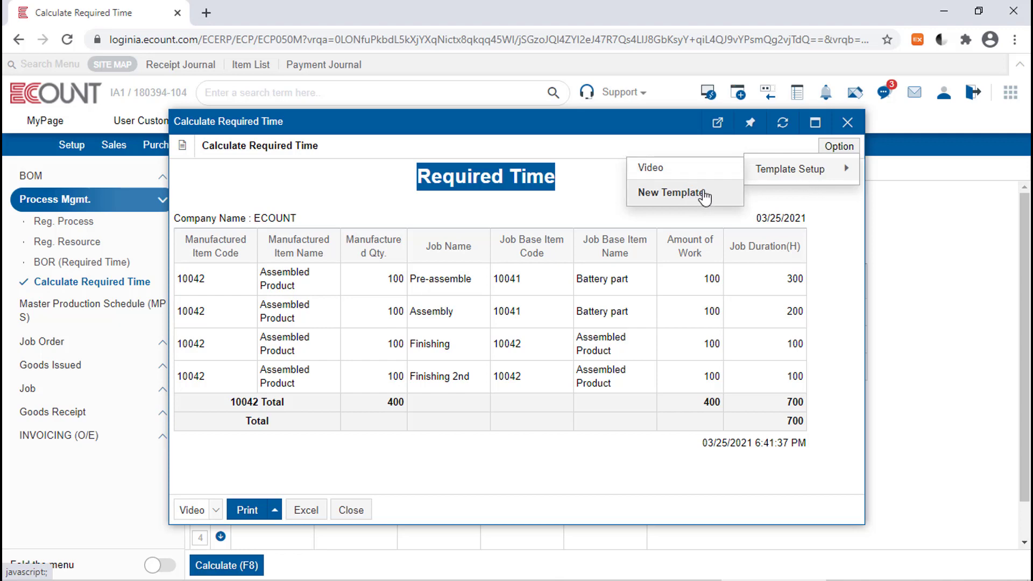
click(708, 181)
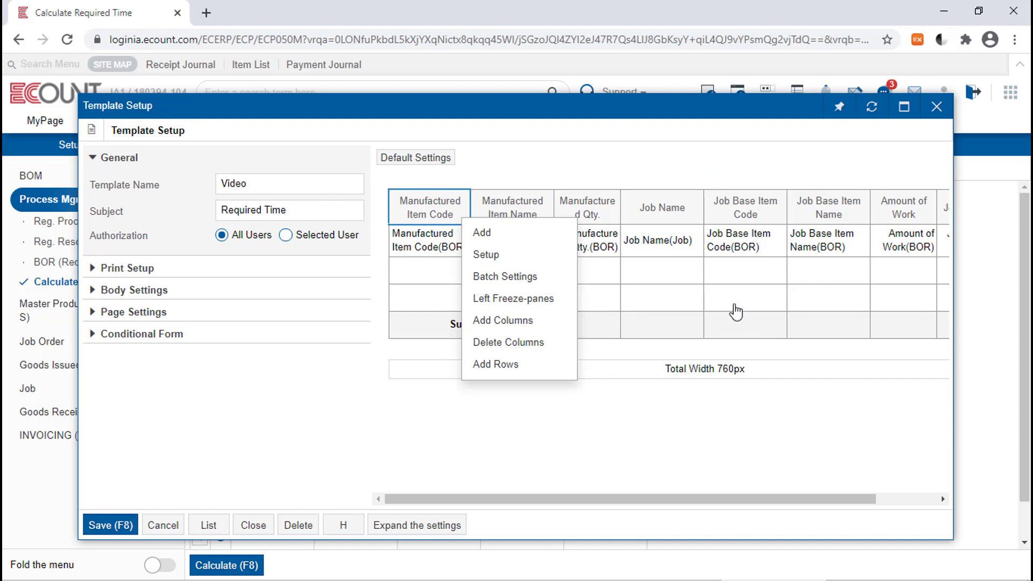
click(907, 499)
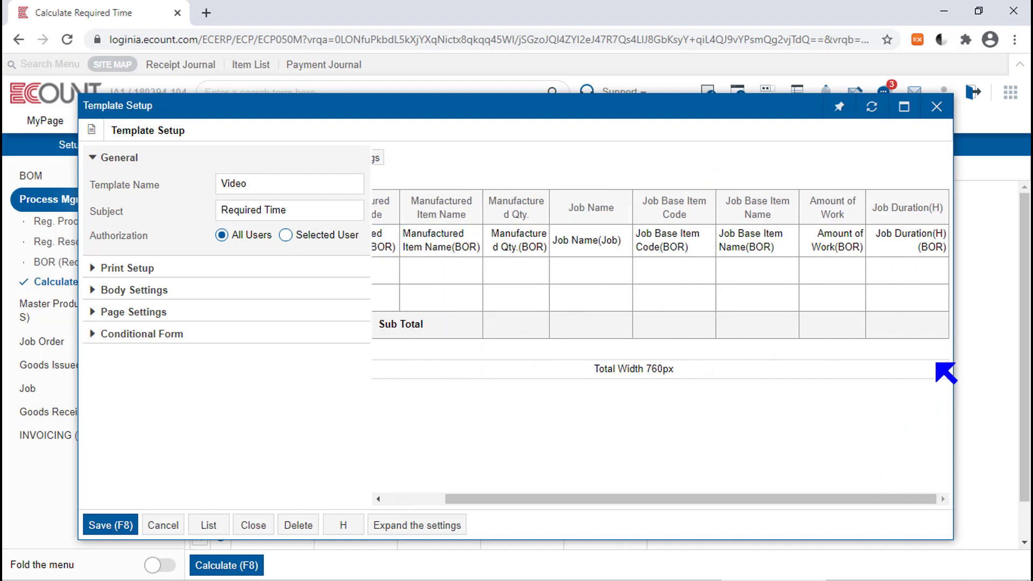
Open the list of additional fields for the Job Name column header and highlight Work Order under BOR
click(611, 215)
click(626, 223)
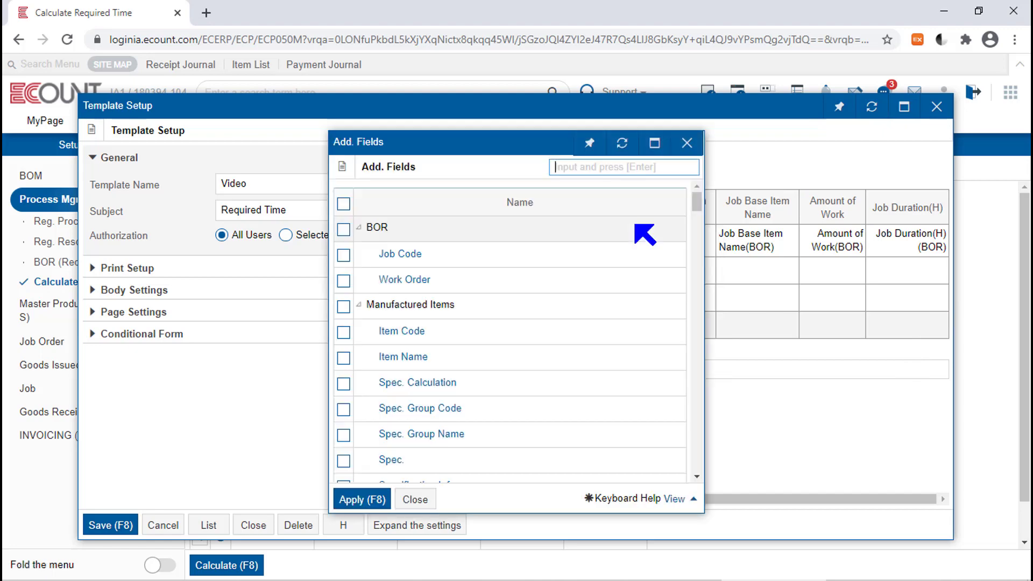
triple_click(395, 288)
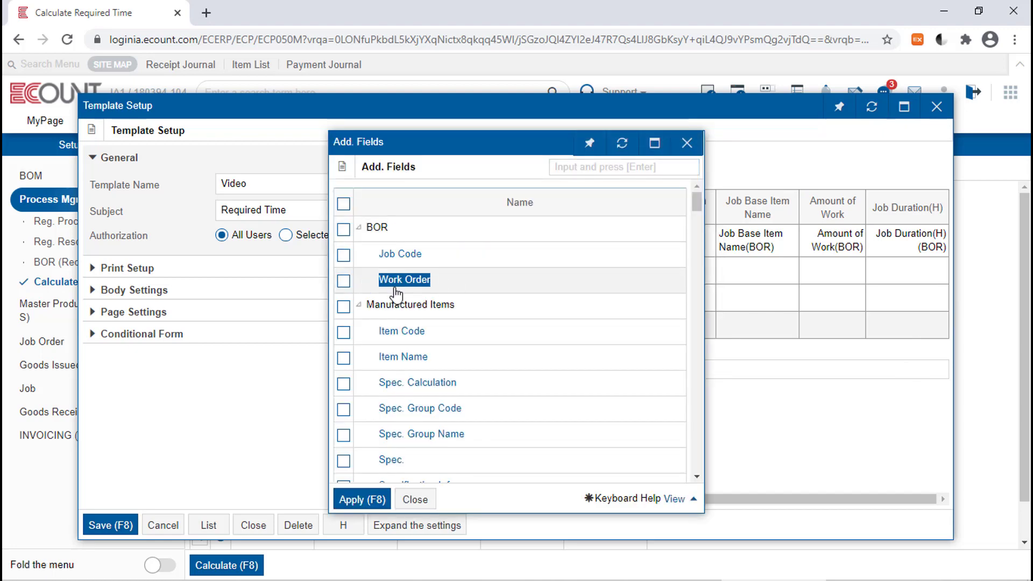